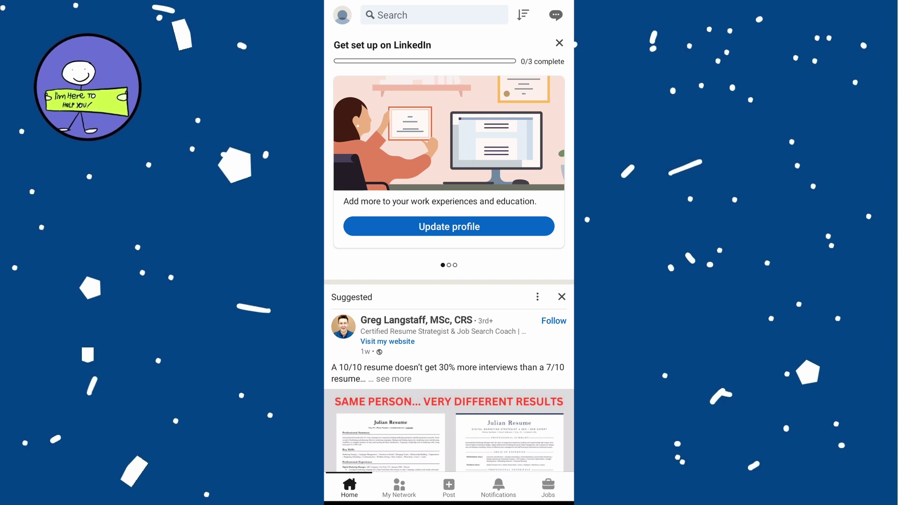
Go from the profile panel through Settings to the Visibility settings page.
left_click(343, 14)
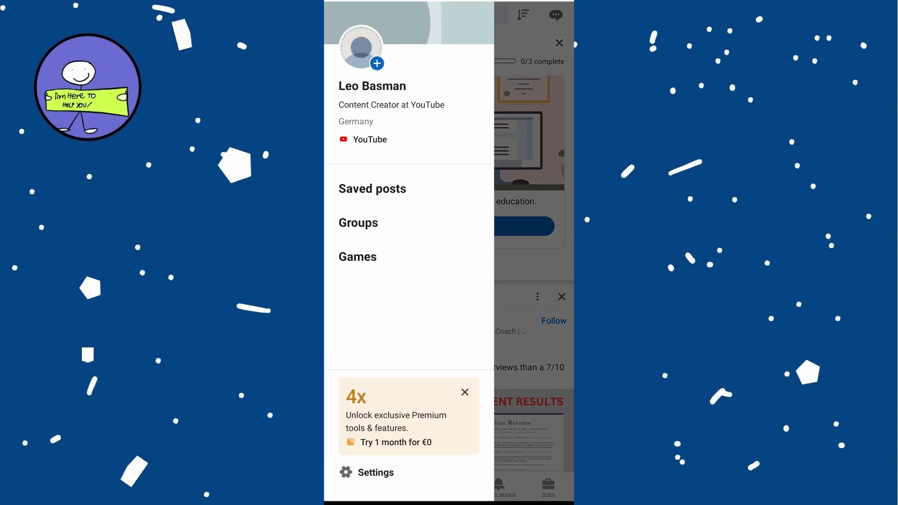
left_click(376, 472)
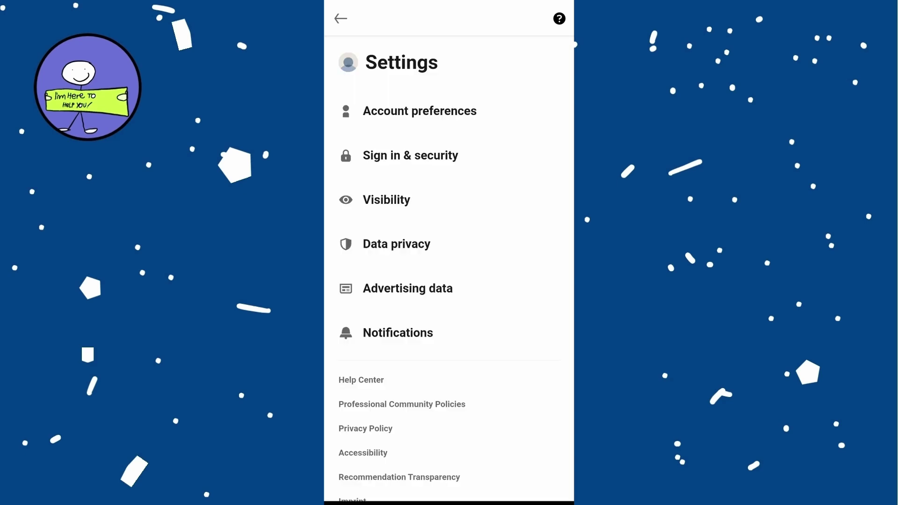
left_click(387, 200)
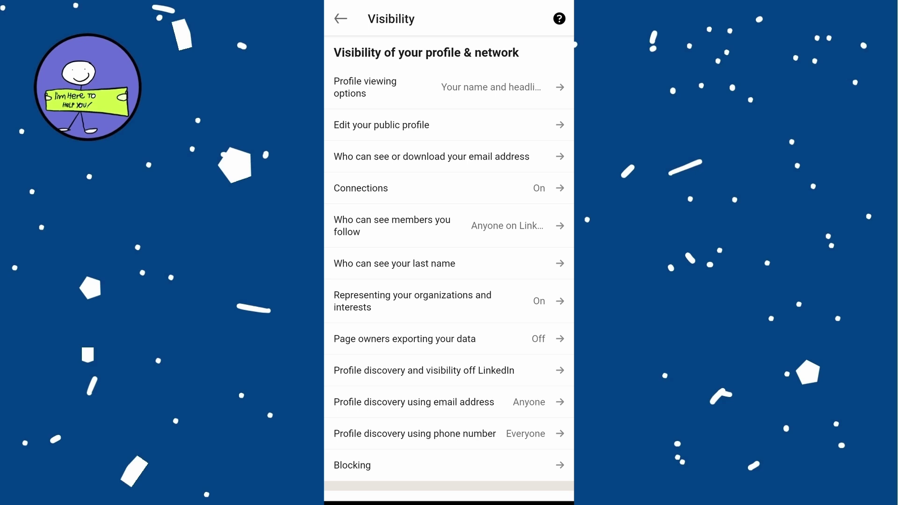
Set Profile viewing options to Private mode so views appear anonymous.
left_click(392, 87)
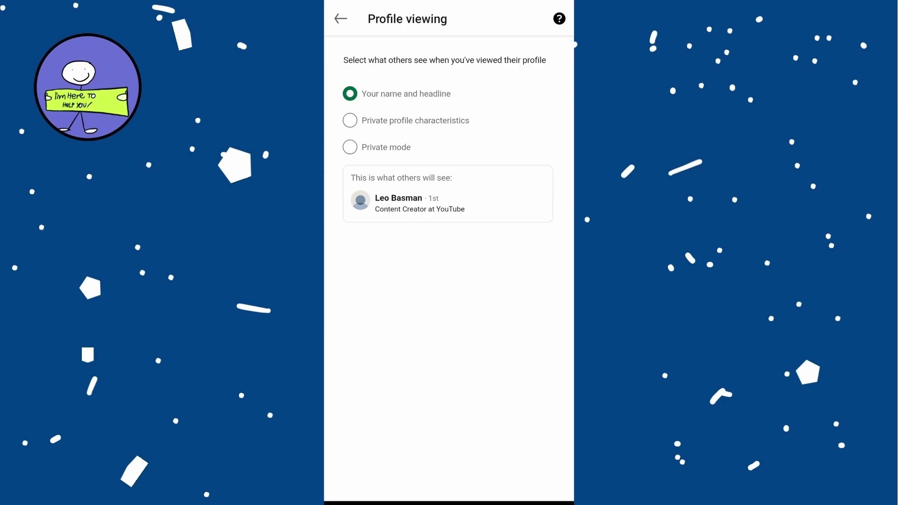
left_click(350, 147)
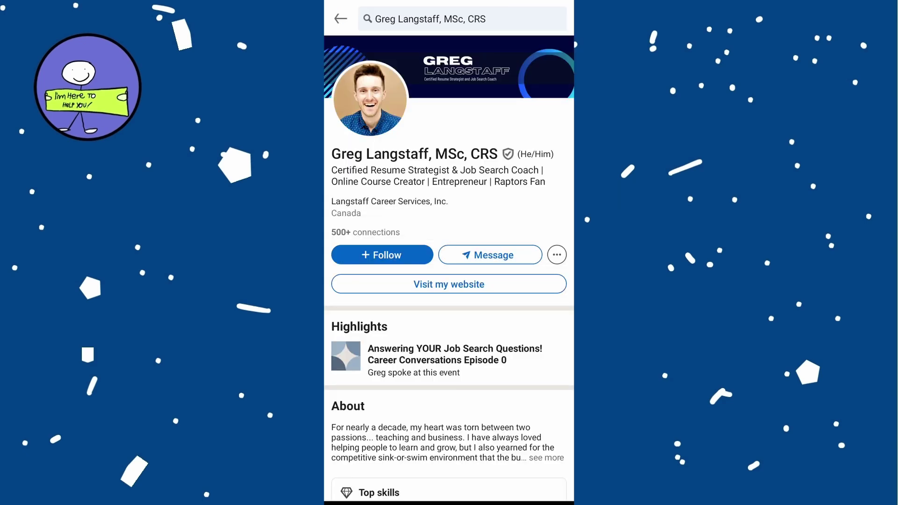
Open Report or block from the suggested member's More menu.
left_click(557, 255)
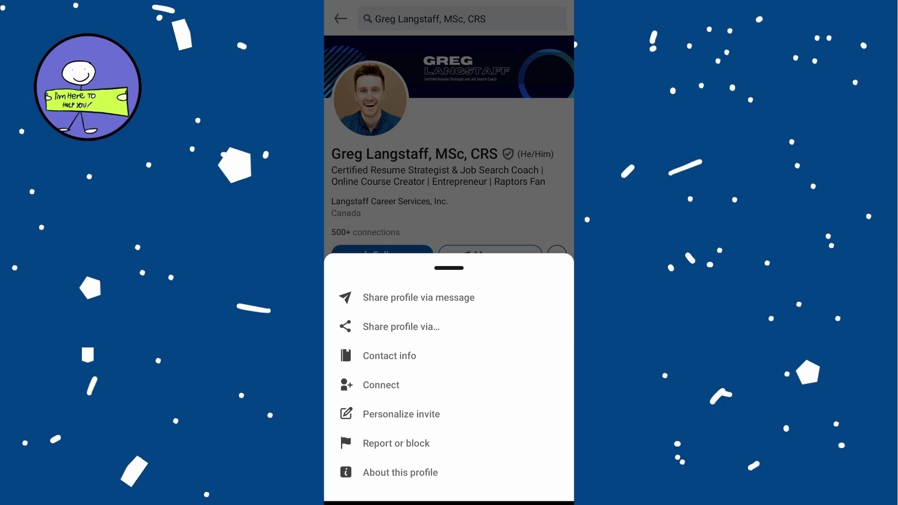
left_click(396, 444)
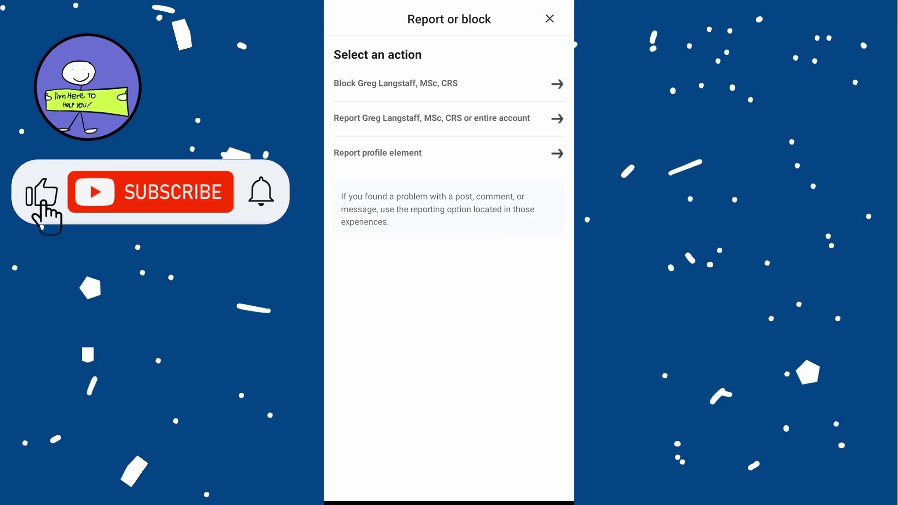